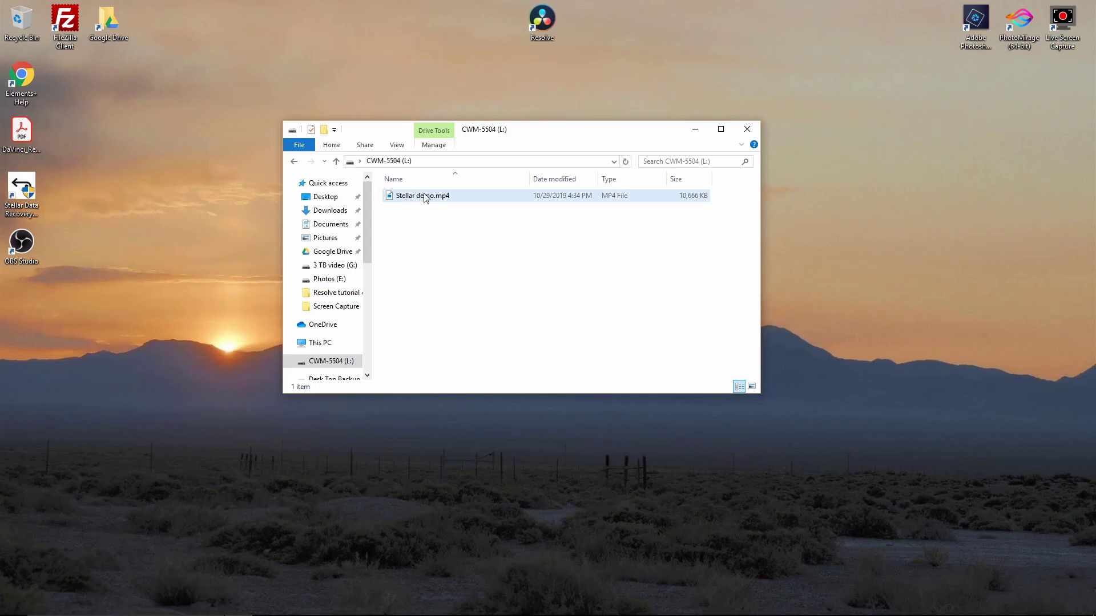
# Permanently delete Stellar demo.mp4 from the L: drive using Shift+Delete
pyautogui.moveTo(461, 195)
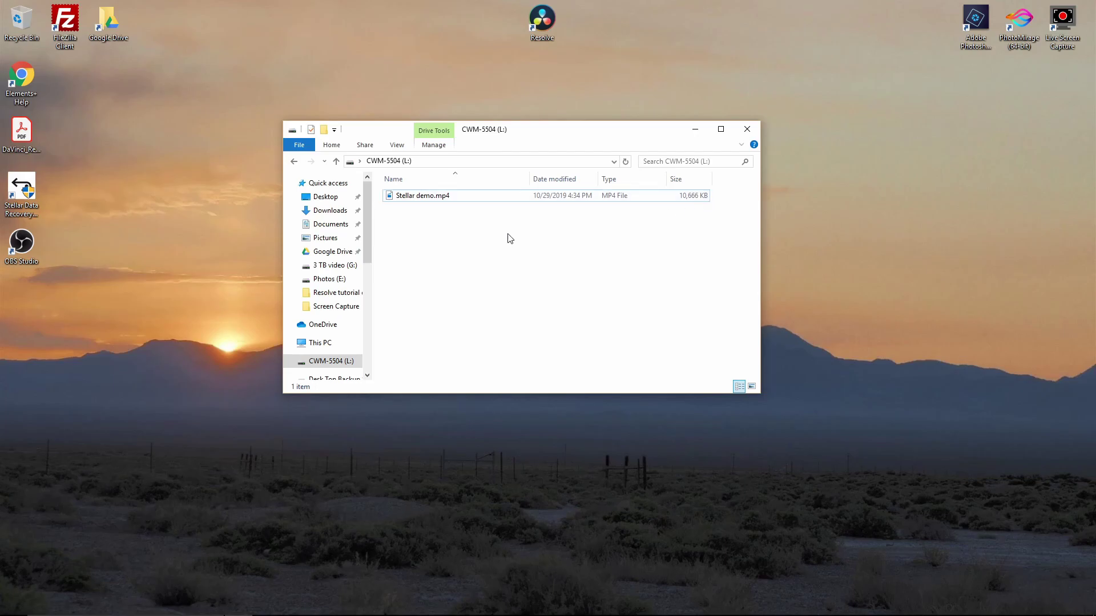
pyautogui.doubleClick(427, 196)
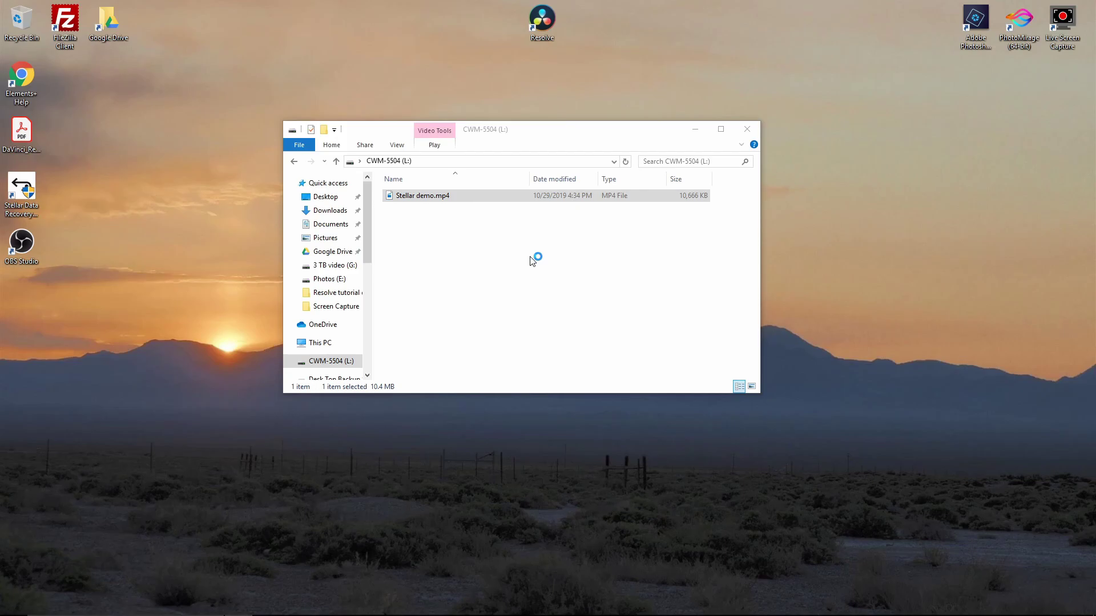
pyautogui.click(492, 205)
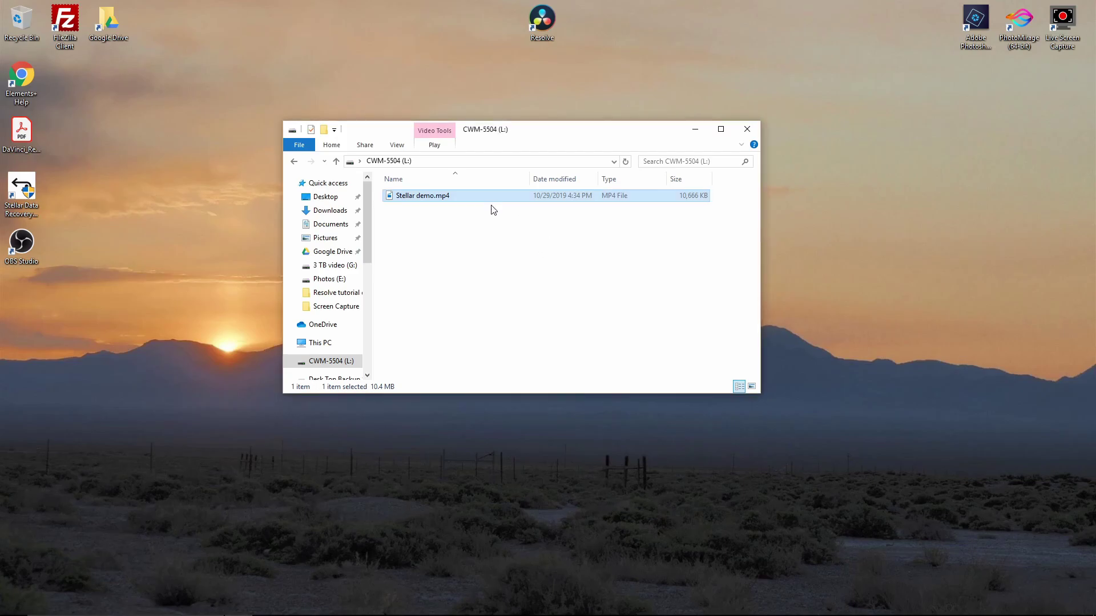
pyautogui.hotkey('shift', 'Delete')
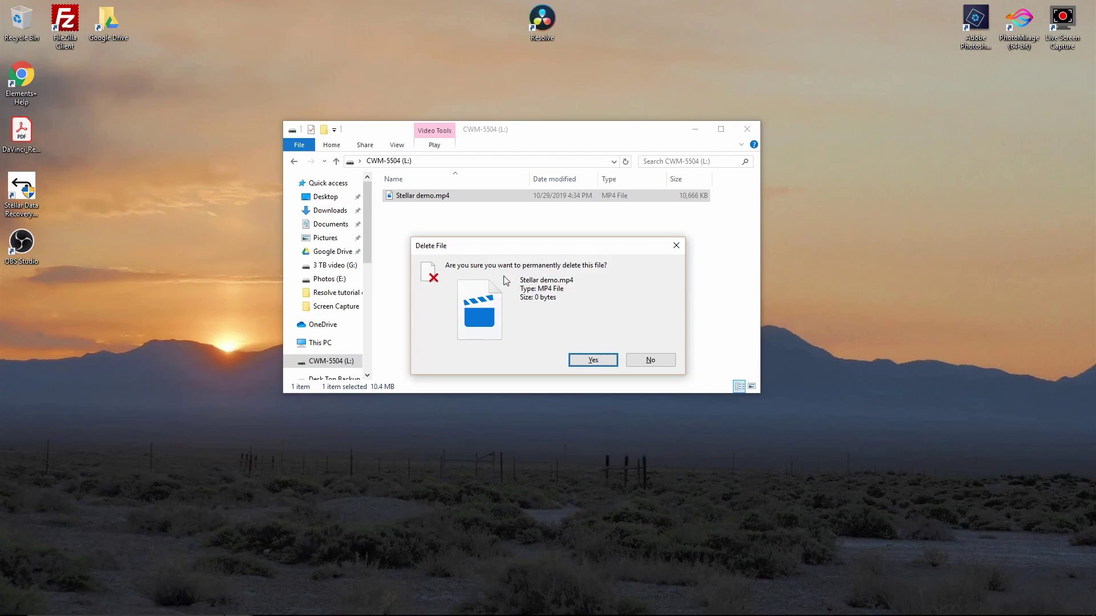
pyautogui.click(603, 362)
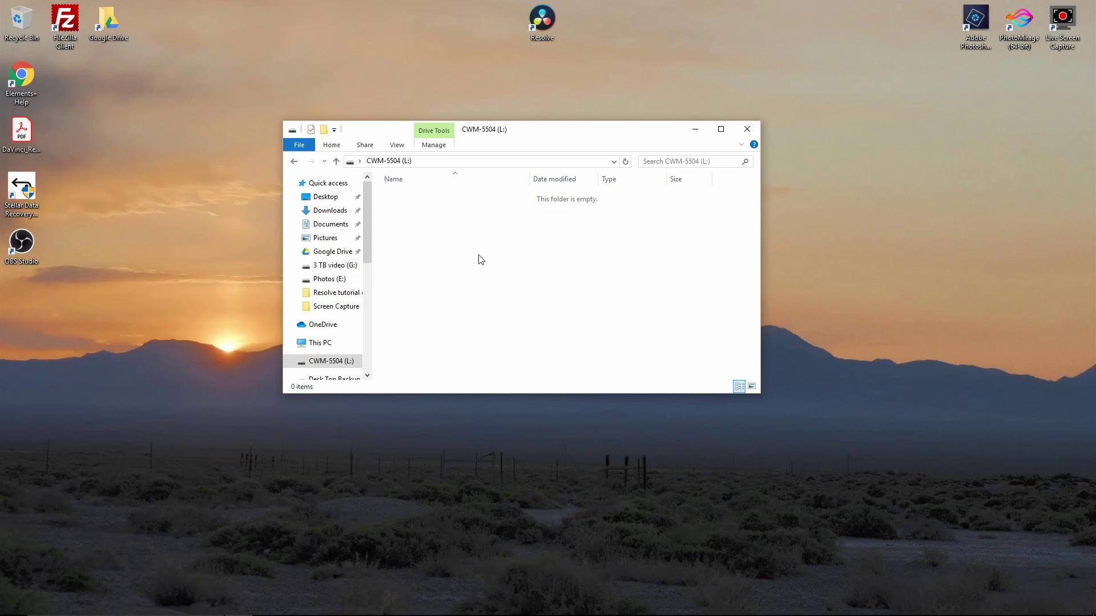
# Check the Recycle Bin, then minimize the L: drive window to show the desktop
pyautogui.click(15, 21)
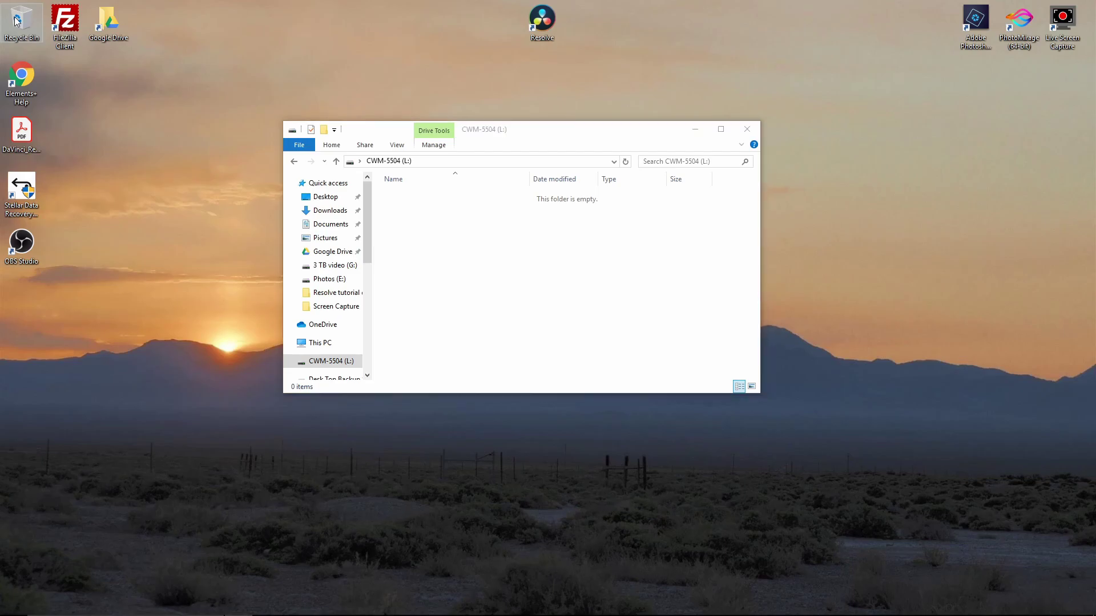
pyautogui.doubleClick(15, 21)
pyautogui.click(765, 146)
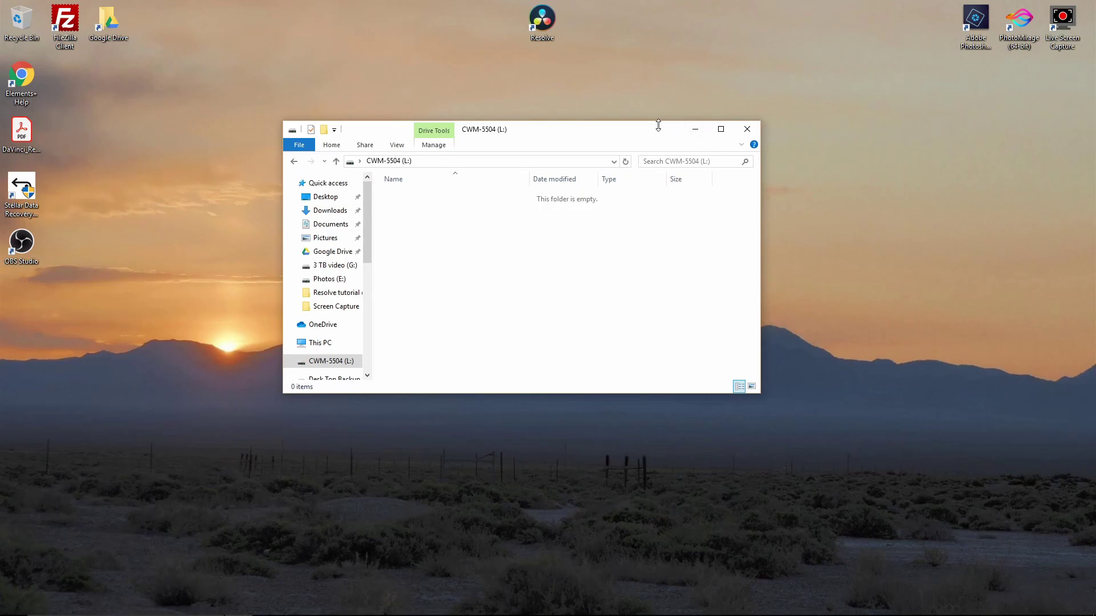
pyautogui.click(704, 132)
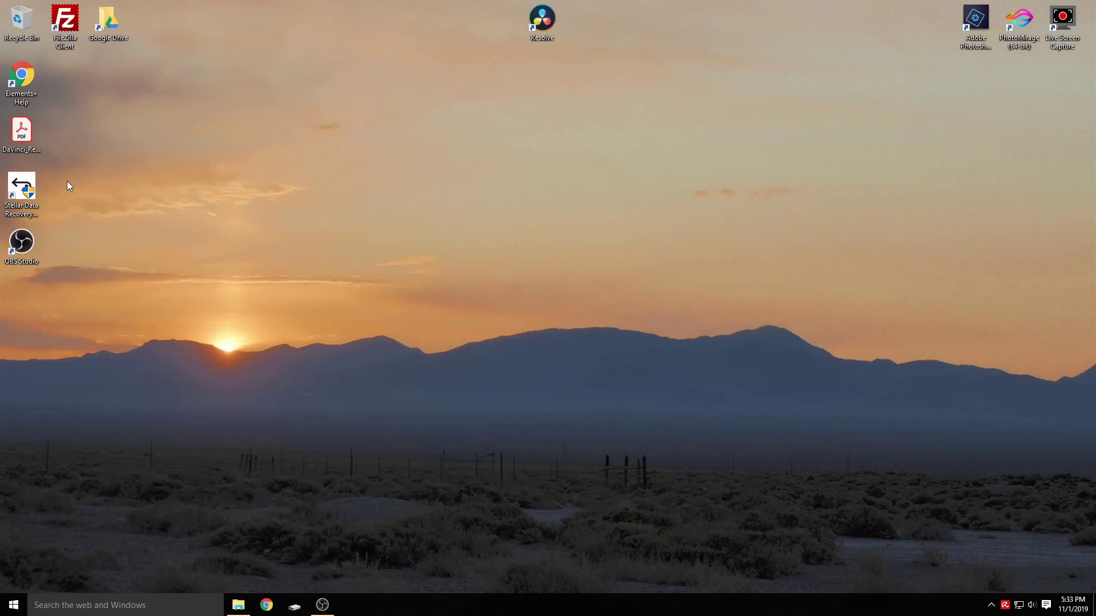
# Launch Stellar Data Recovery and limit the recovery to Videos only
pyautogui.doubleClick(21, 187)
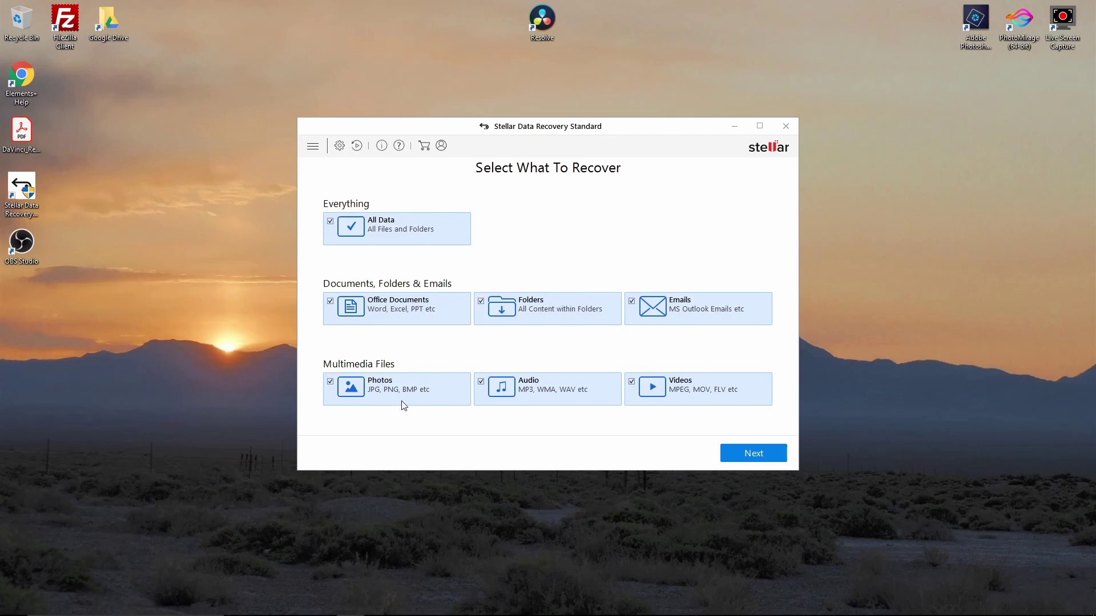
pyautogui.click(331, 222)
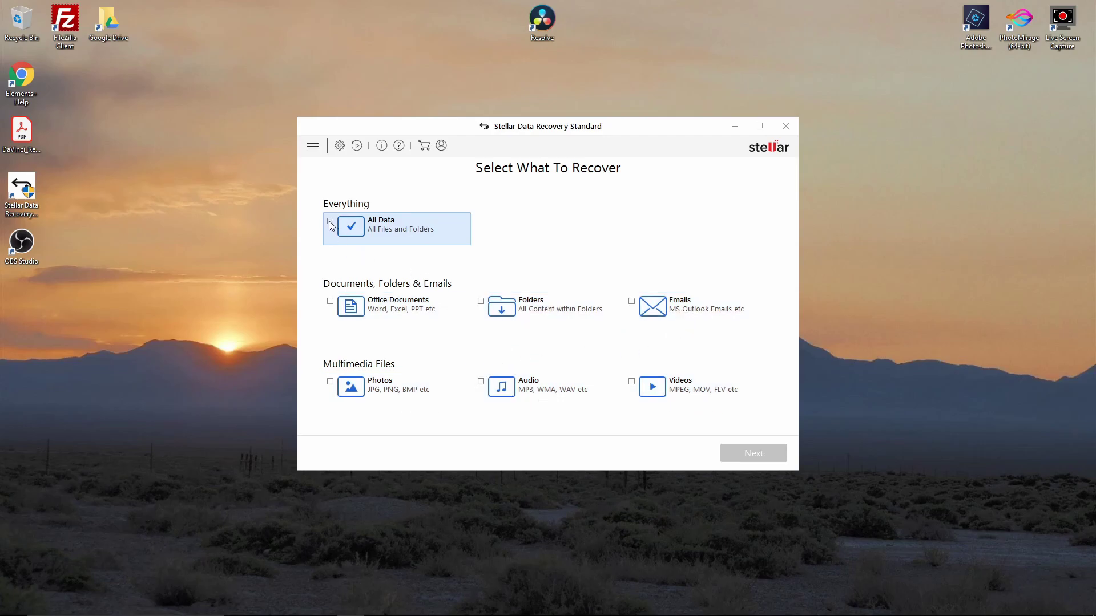
pyautogui.click(632, 383)
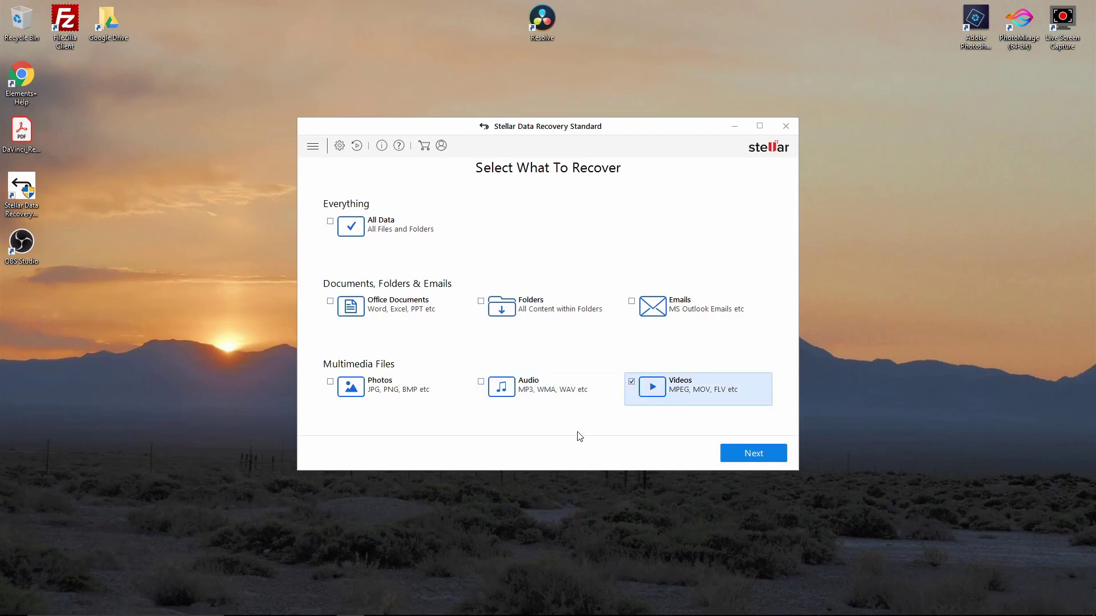
pyautogui.click(760, 457)
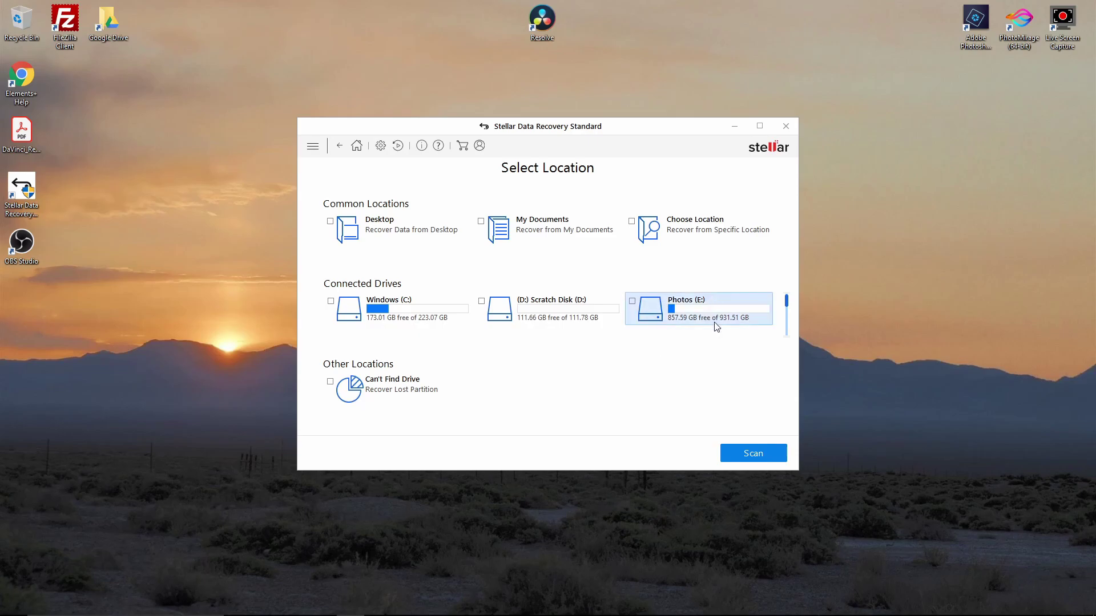
# Select the CWM-5504 (L:) drive under Connected Drives and scan it
pyautogui.scroll(-2, 714, 319)
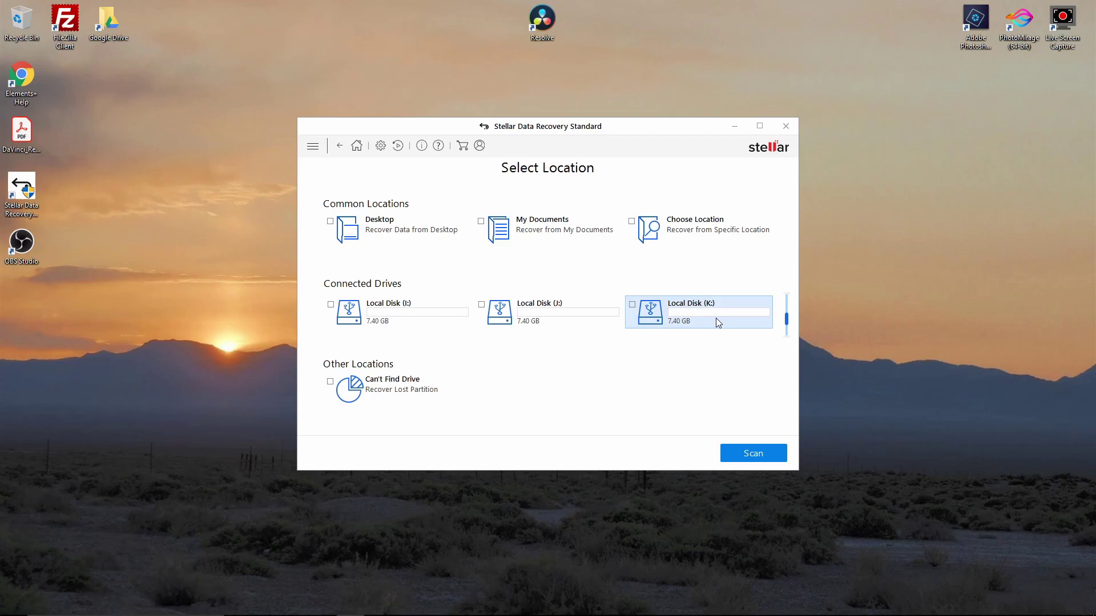
pyautogui.scroll(-1, 717, 320)
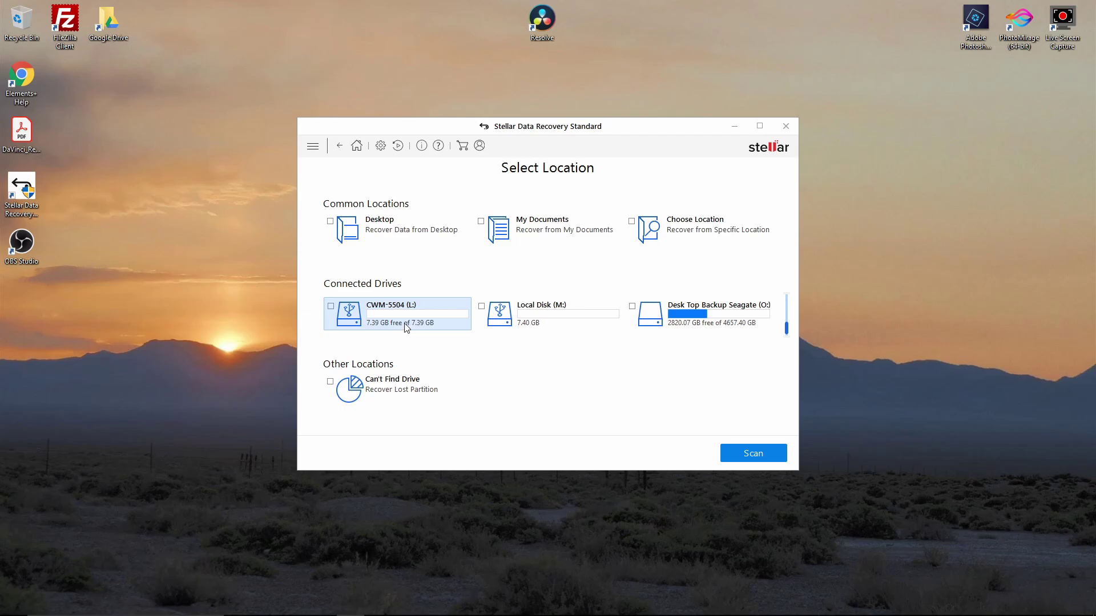
pyautogui.click(376, 310)
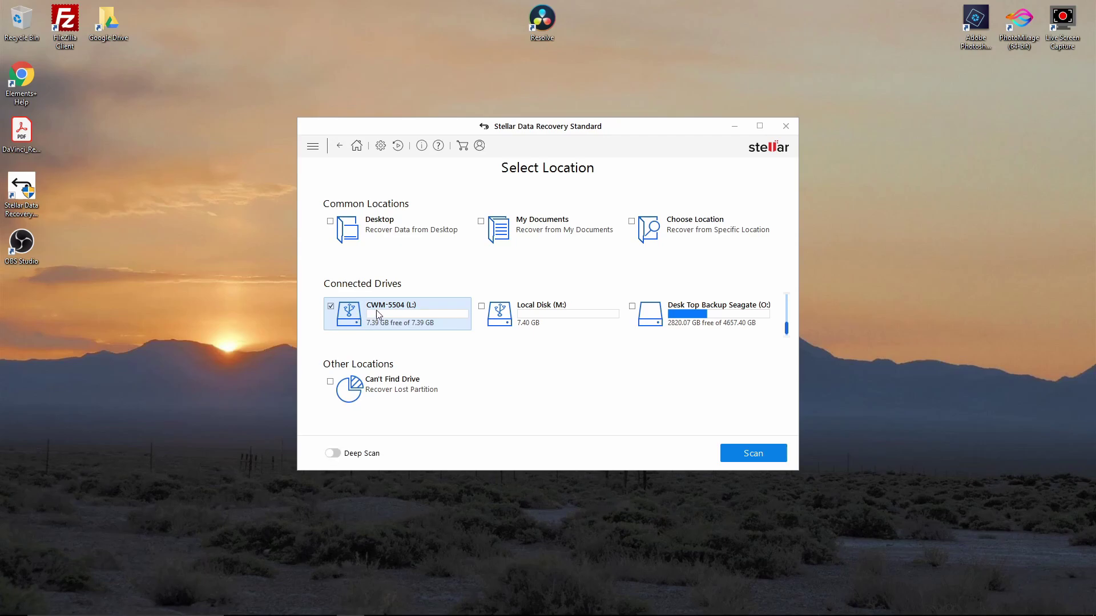
pyautogui.click(753, 454)
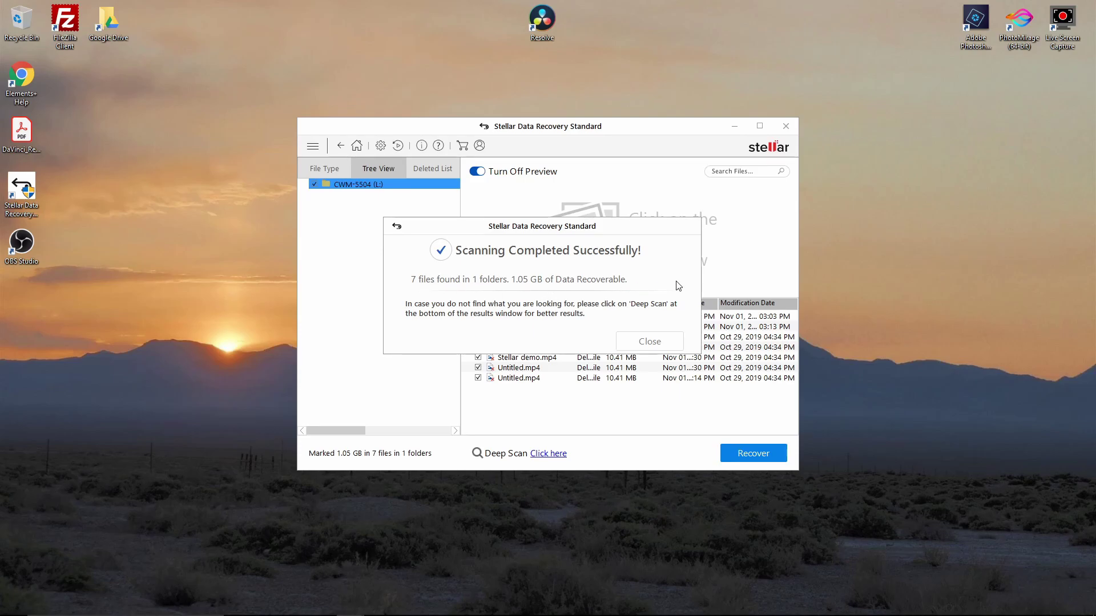
# Unmark all seven found files, then mark only Stellar demo.mp4 for recovery
pyautogui.click(656, 345)
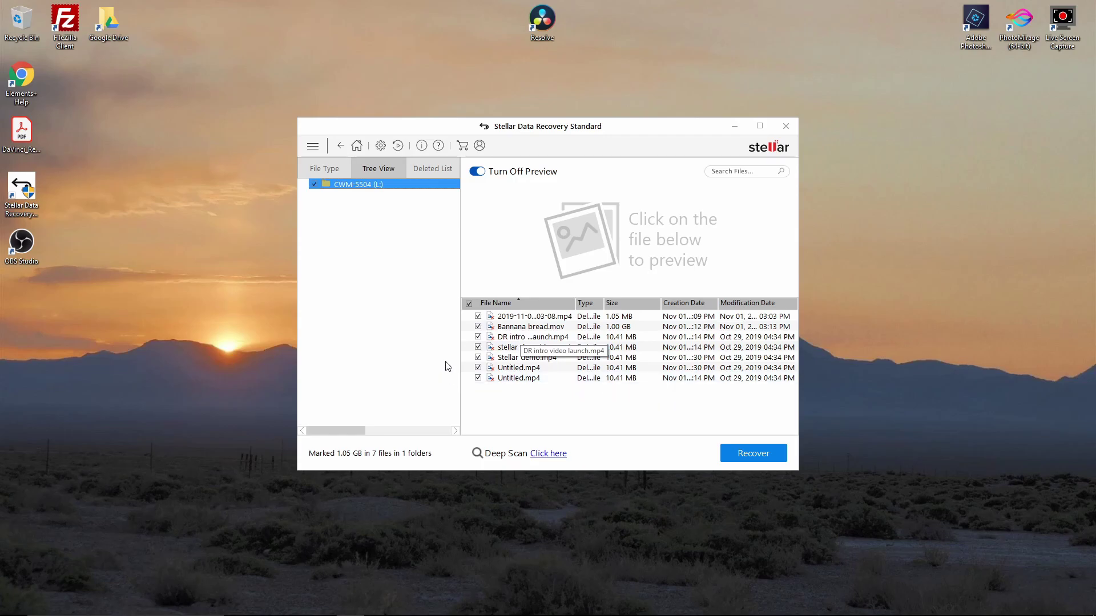
pyautogui.click(478, 358)
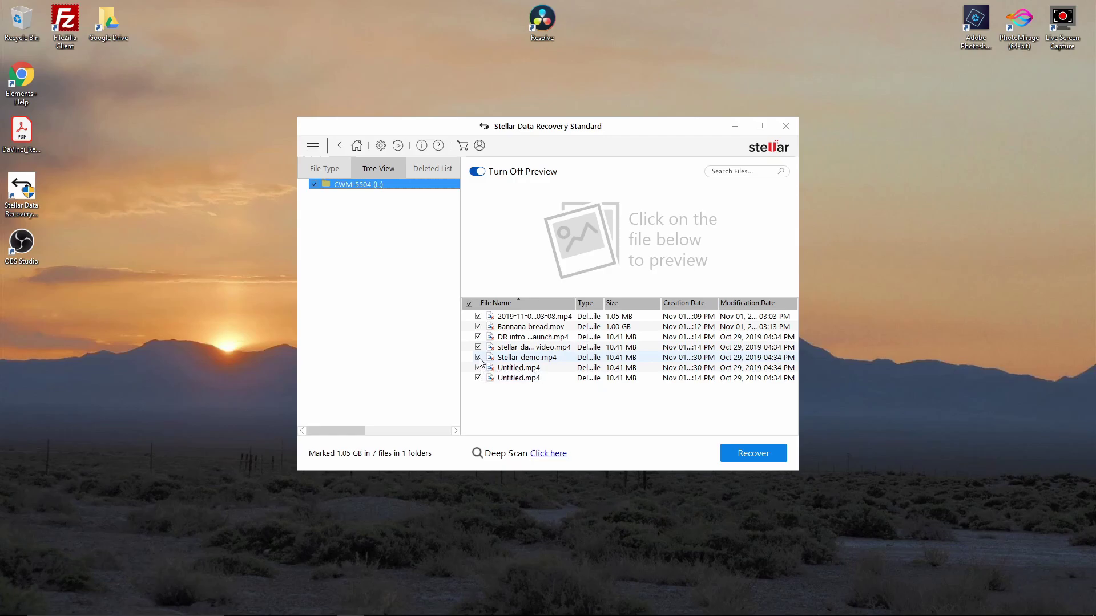
pyautogui.click(468, 304)
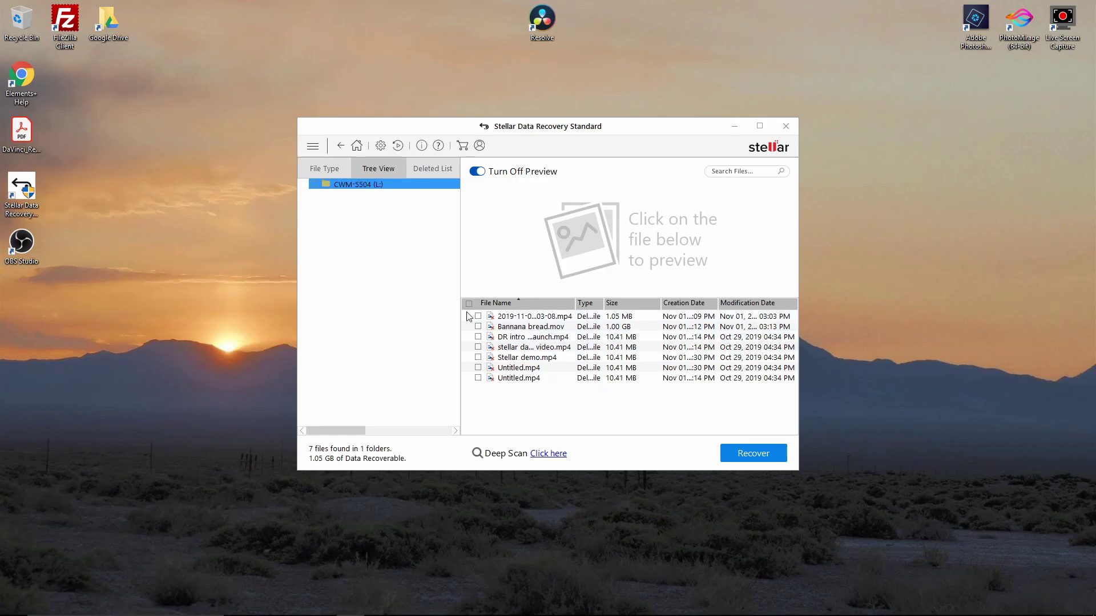
pyautogui.click(479, 357)
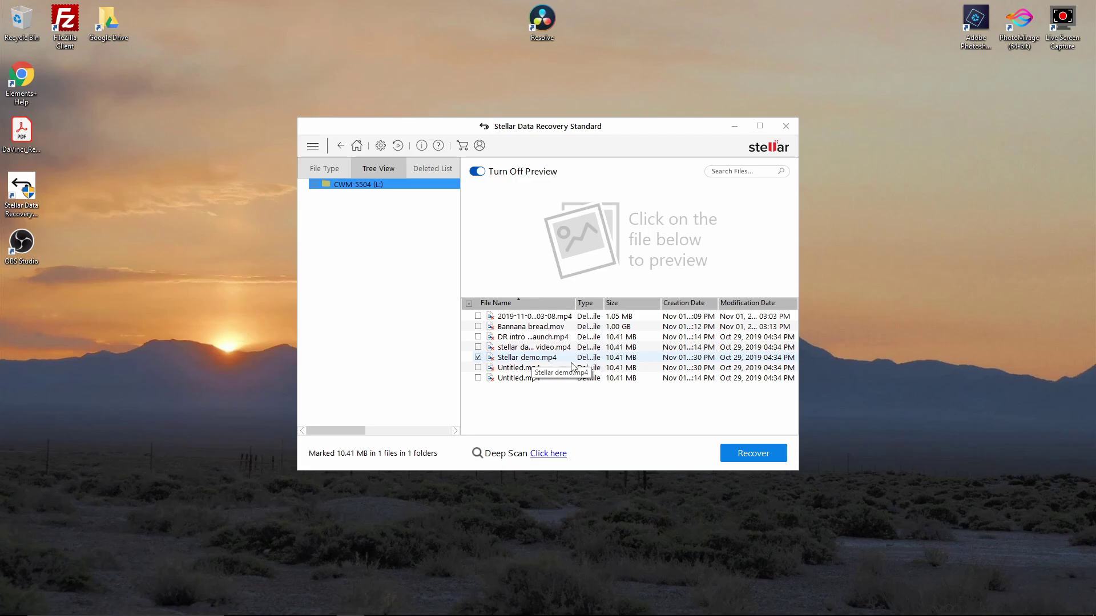
# Recover the marked Stellar demo.mp4, saving it to the Desktop
pyautogui.click(753, 454)
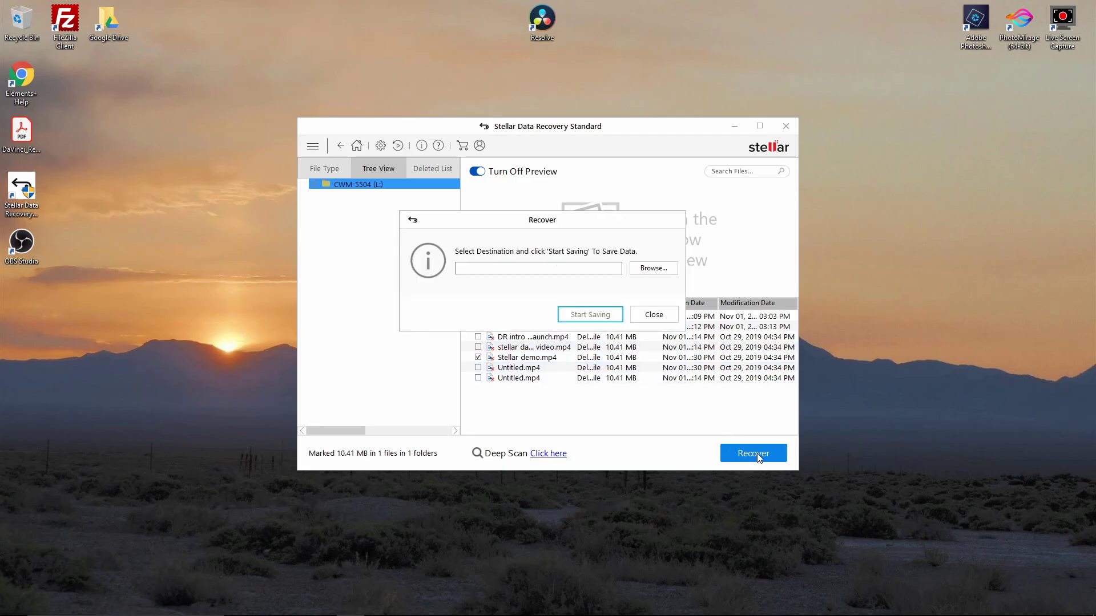
pyautogui.click(648, 271)
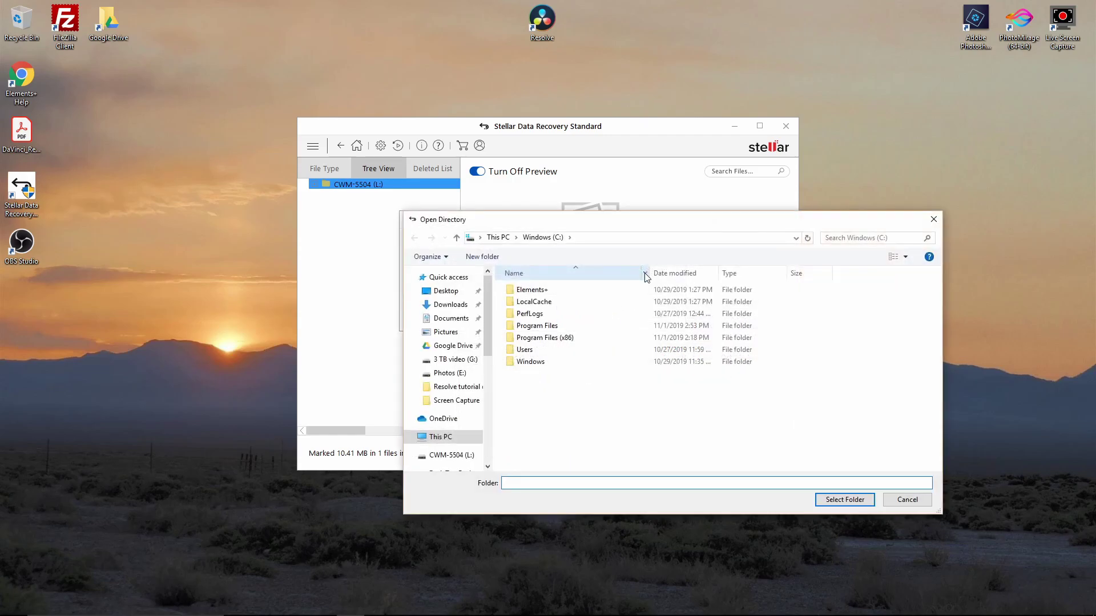
pyautogui.click(449, 292)
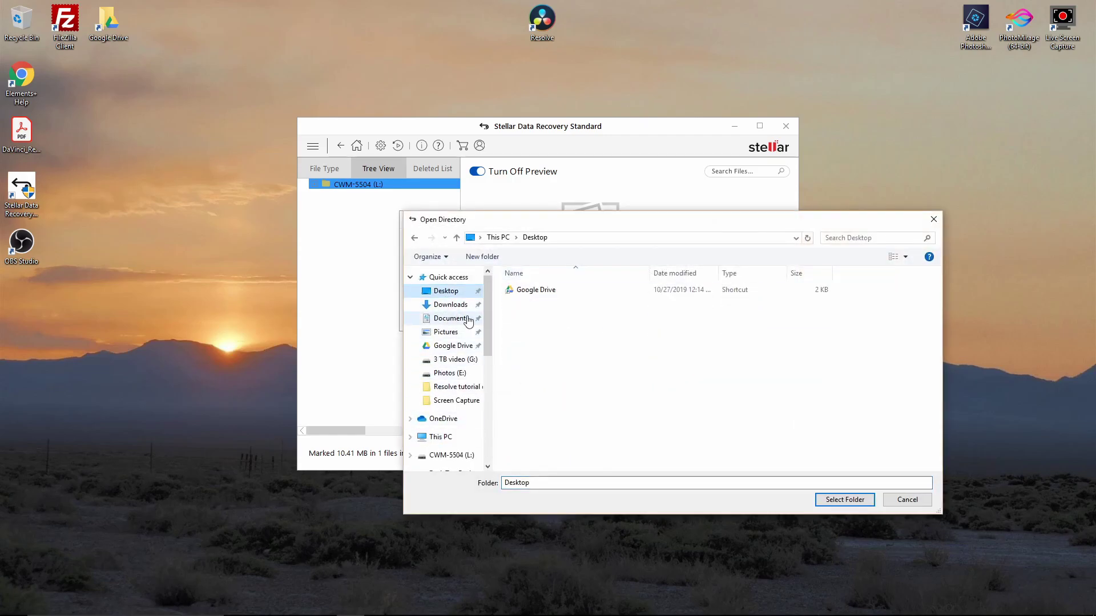
pyautogui.click(844, 500)
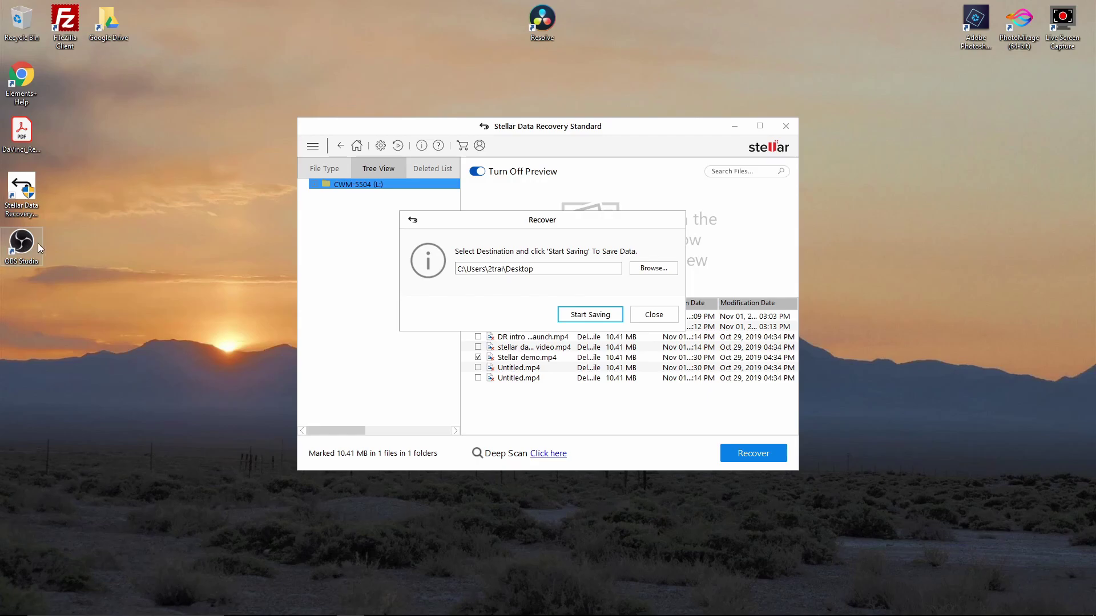
pyautogui.click(590, 314)
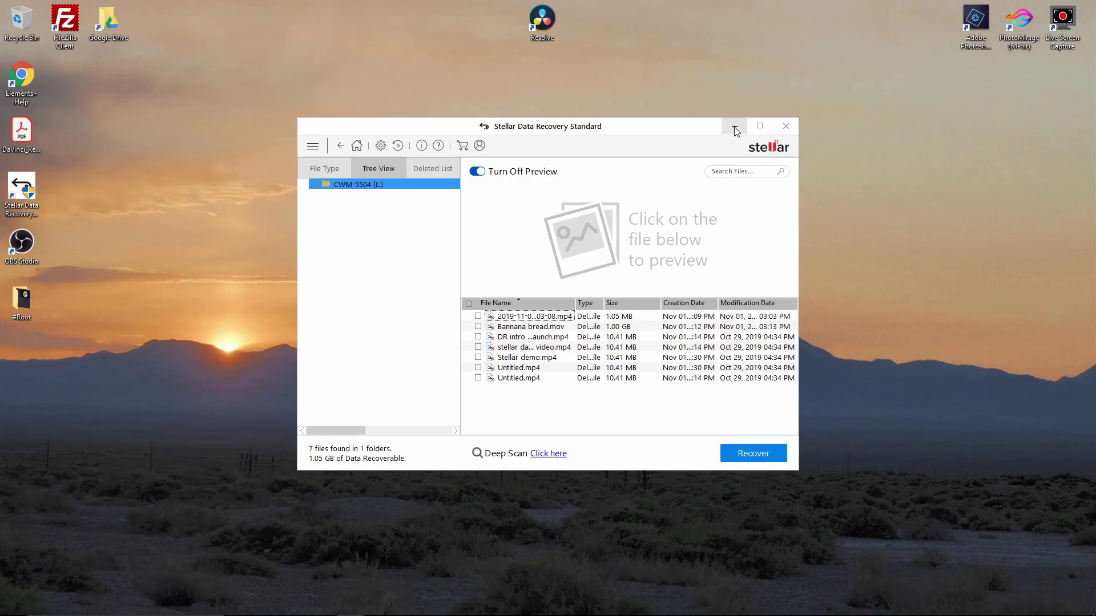
# Open #Root on the desktop and briefly play the recovered Stellar demo.mp4 in Movies & TV
pyautogui.doubleClick(23, 301)
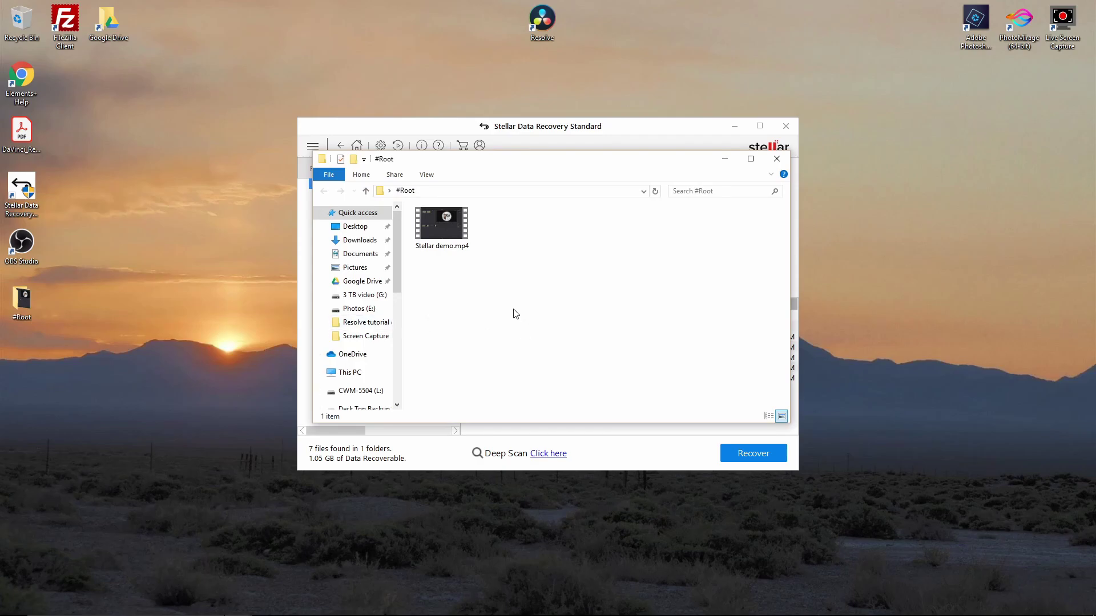
pyautogui.doubleClick(443, 231)
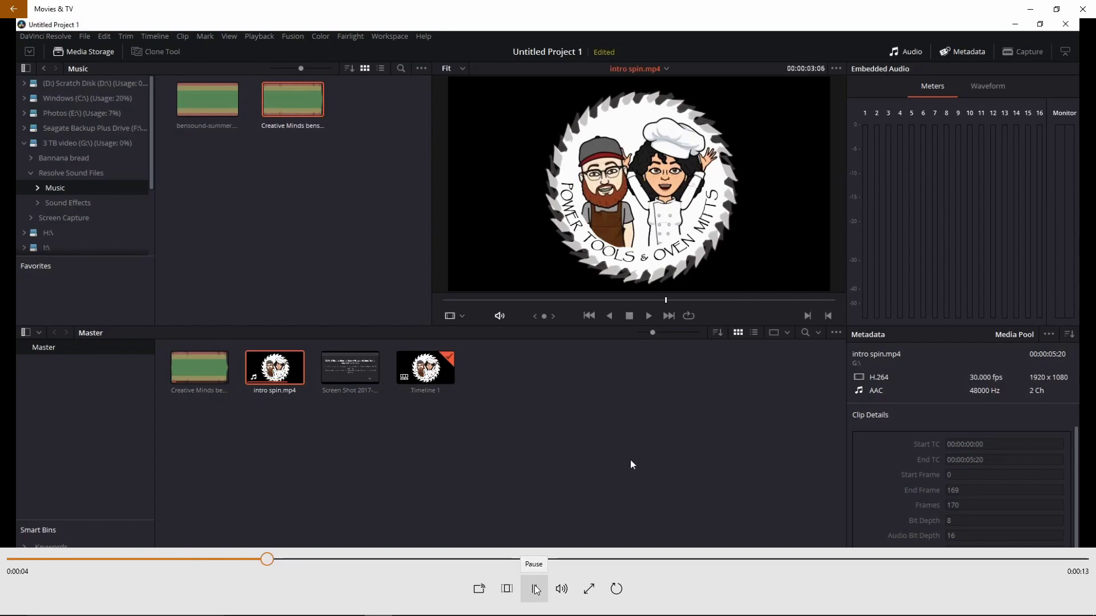
pyautogui.click(536, 590)
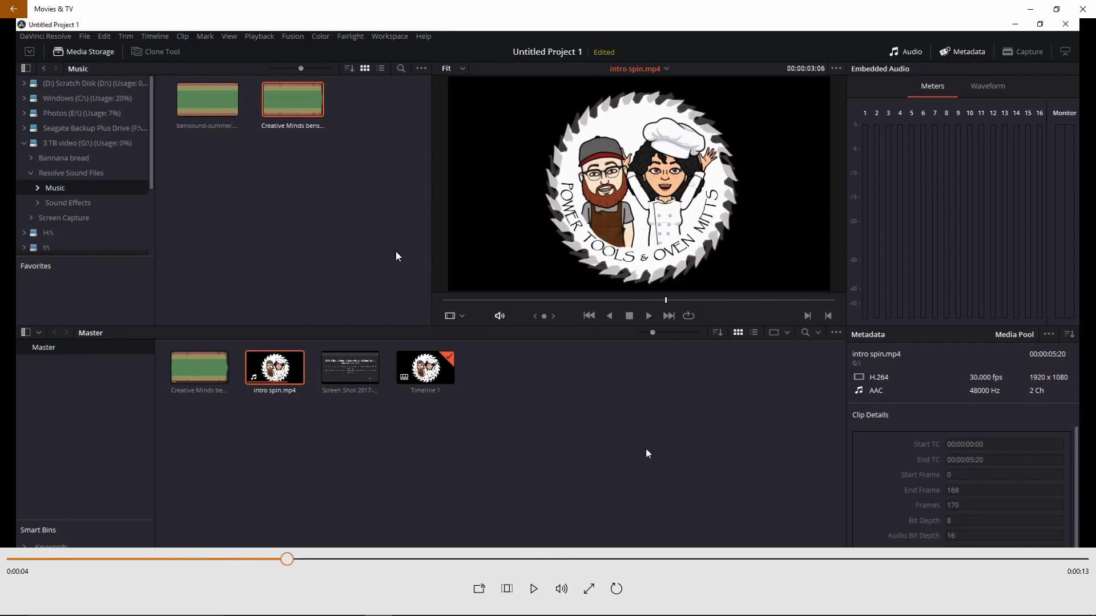
pyautogui.click(1083, 9)
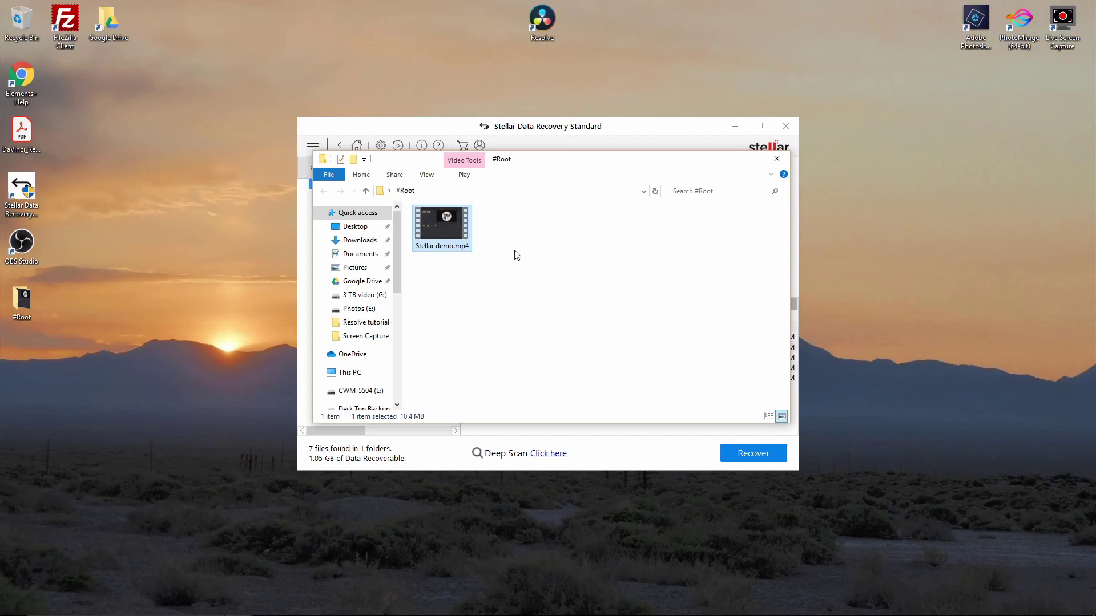
# Close the #Root folder window
pyautogui.click(782, 160)
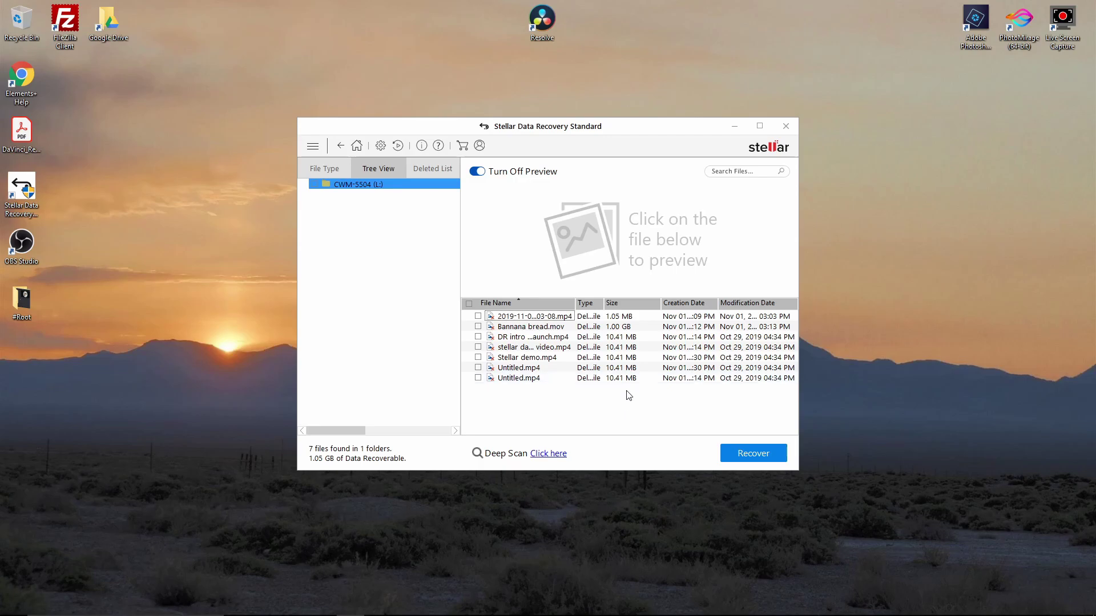
# Go back, answer the save-scan prompt, and start a new recovery with All Data selected
pyautogui.click(344, 146)
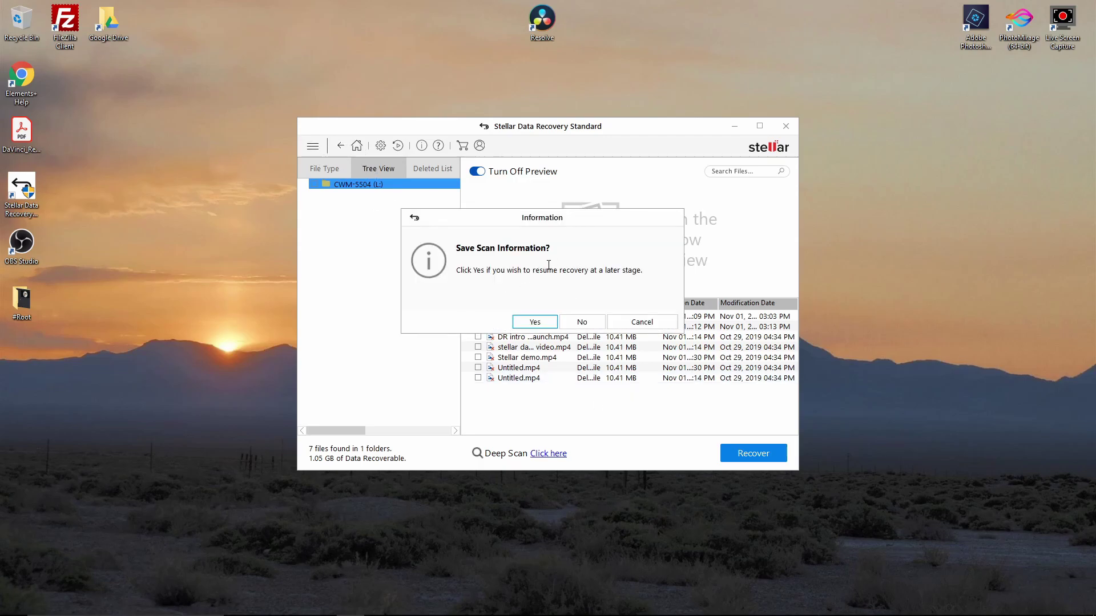
pyautogui.click(581, 322)
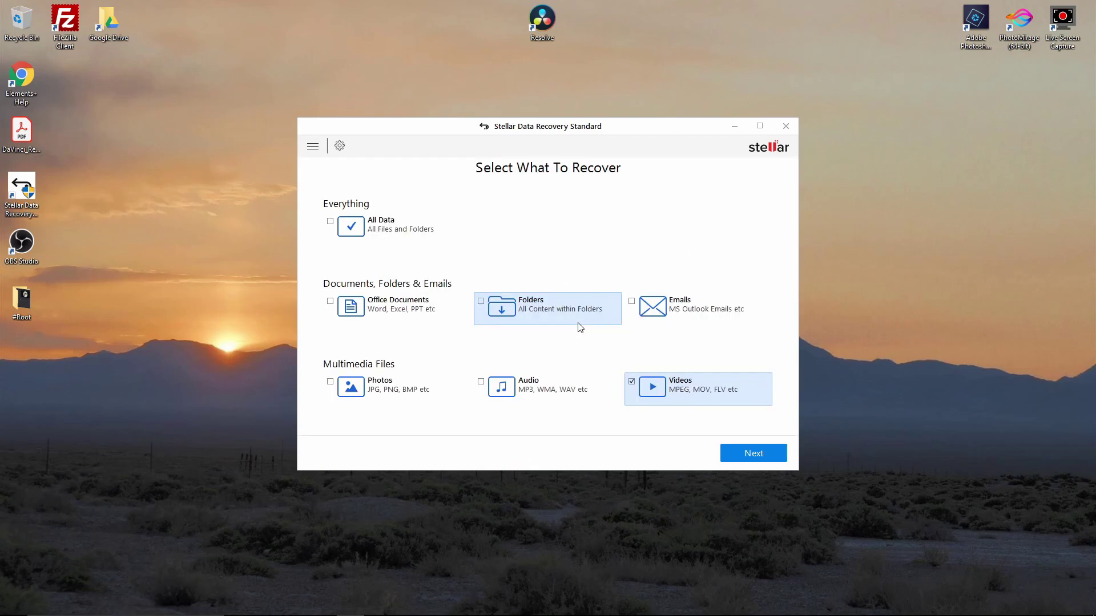
pyautogui.click(330, 222)
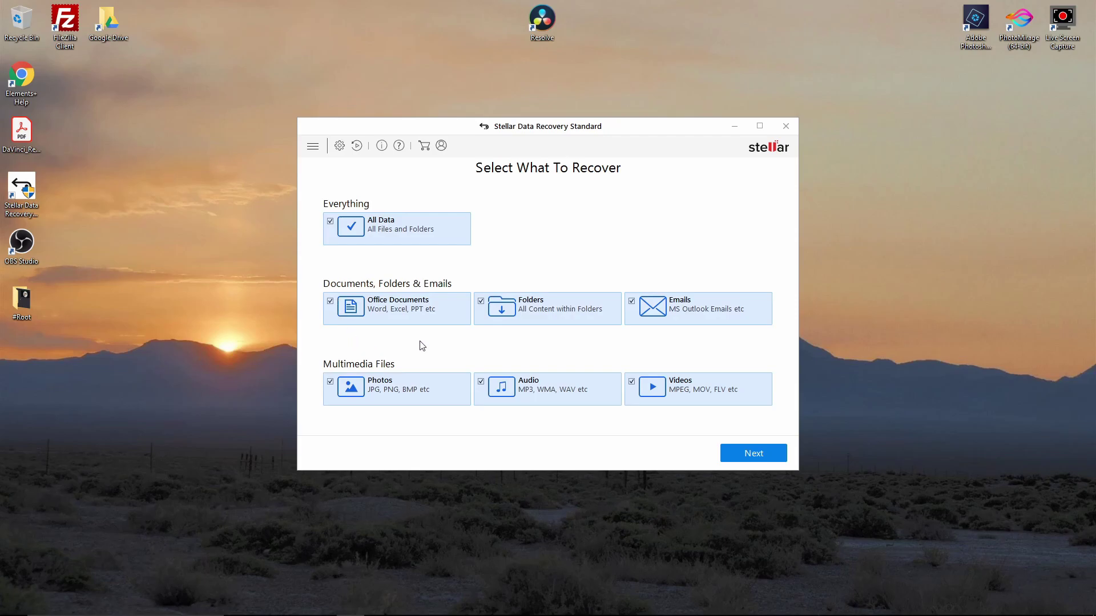
pyautogui.click(751, 454)
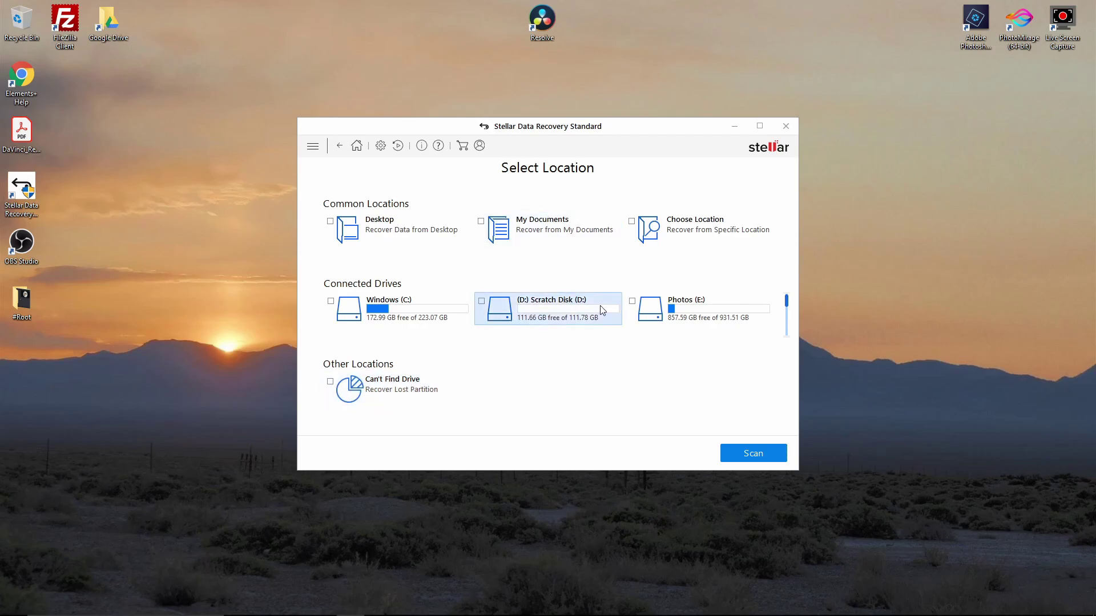
# Choose Can't Find Drive as the location to search for a lost partition
pyautogui.scroll(-3, 602, 310)
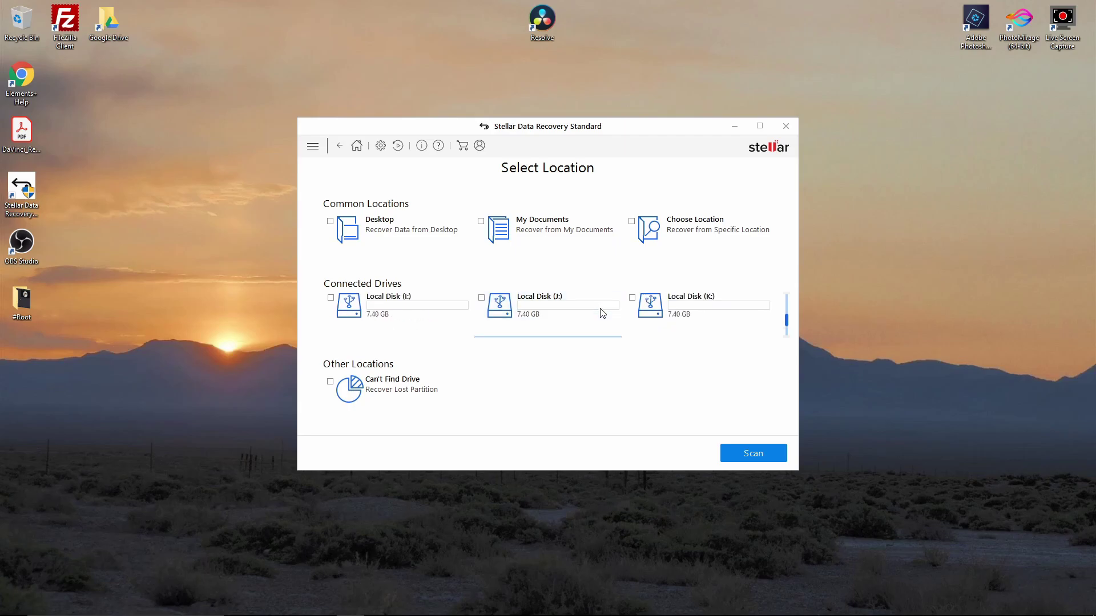
pyautogui.scroll(3, 602, 313)
pyautogui.click(382, 390)
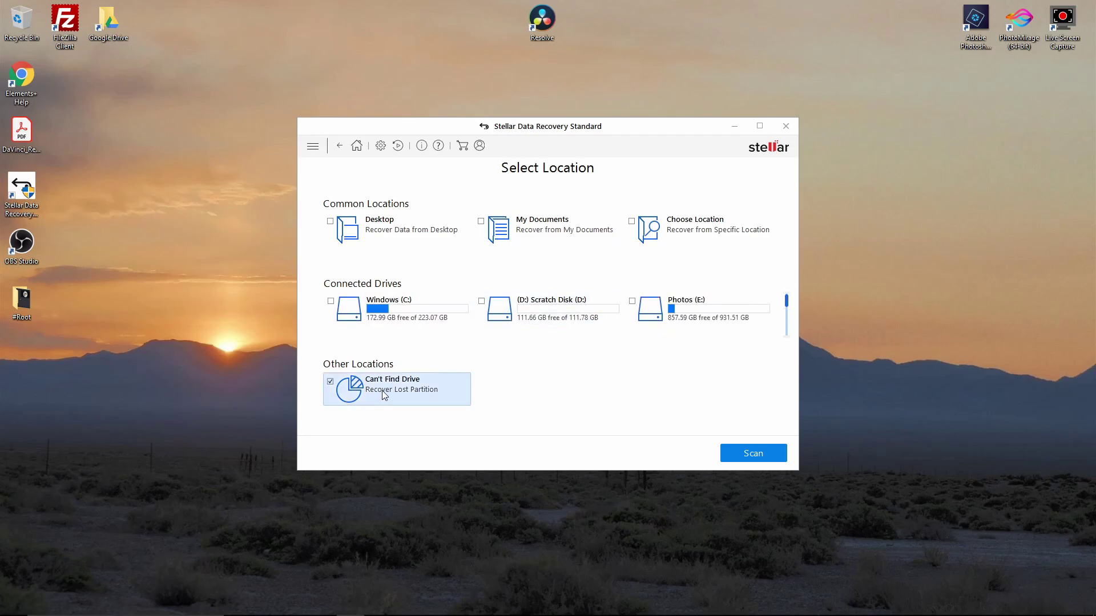
pyautogui.click(751, 452)
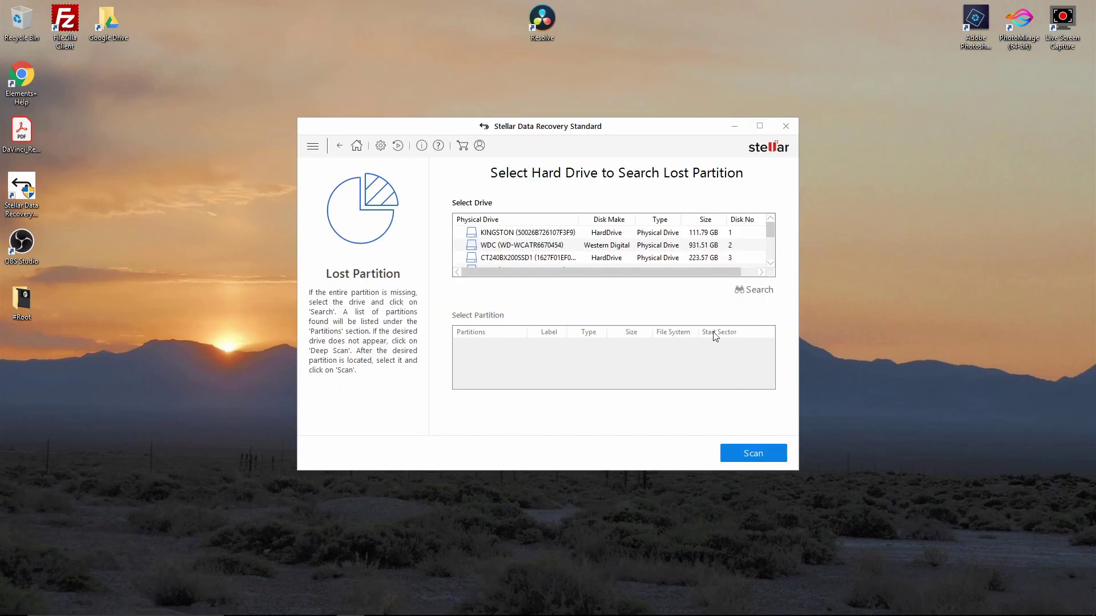
# Search the WDC drive for lost partitions, select Std Vol 1, then exit without saving scan information
pyautogui.scroll(-2, 614, 246)
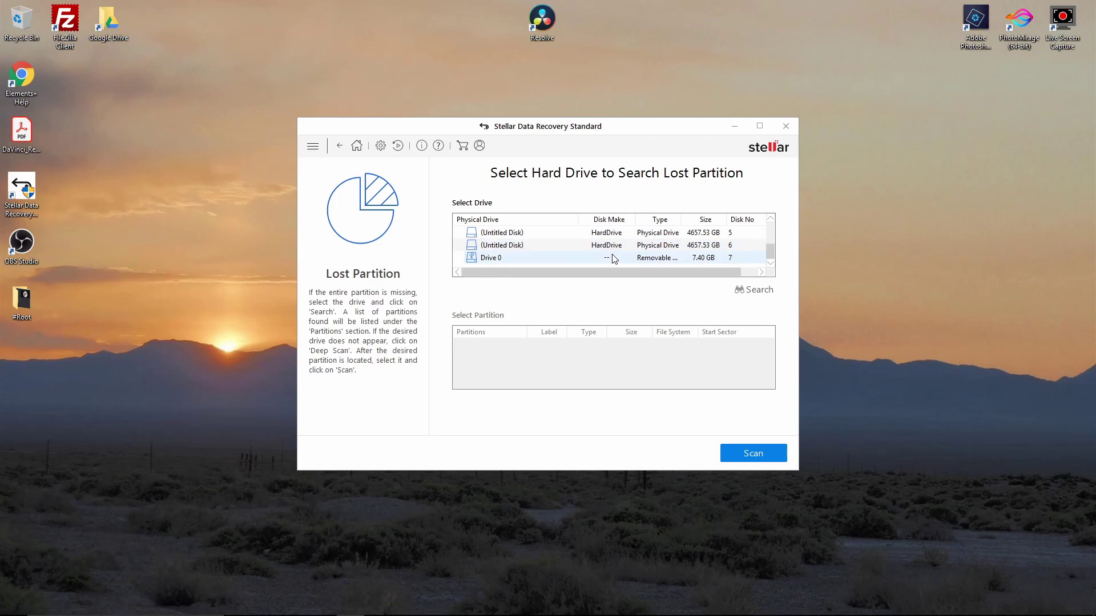
pyautogui.scroll(2, 615, 260)
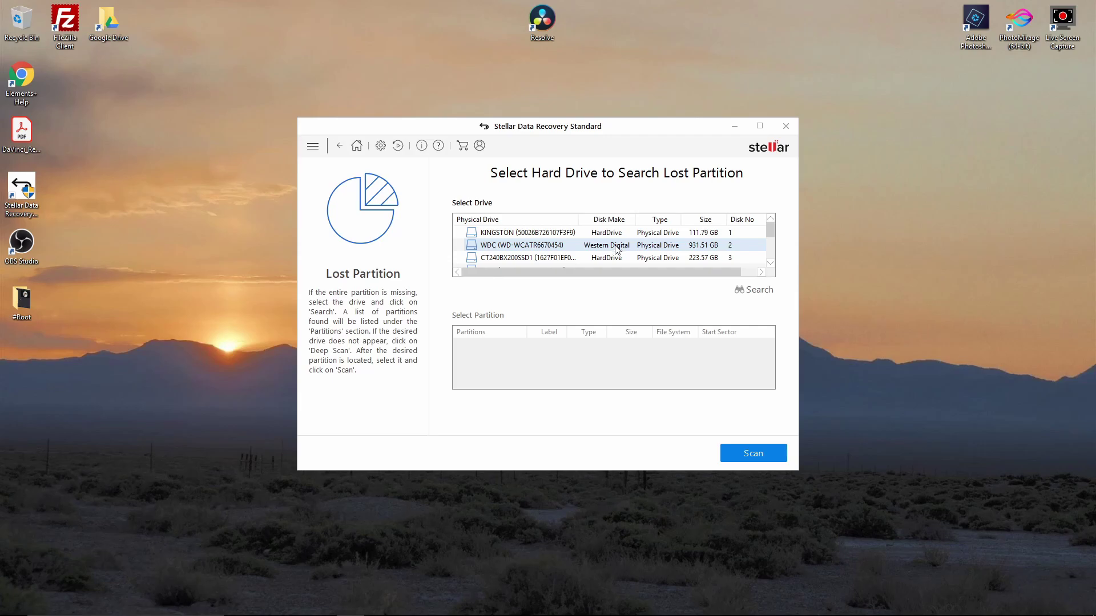
pyautogui.click(576, 245)
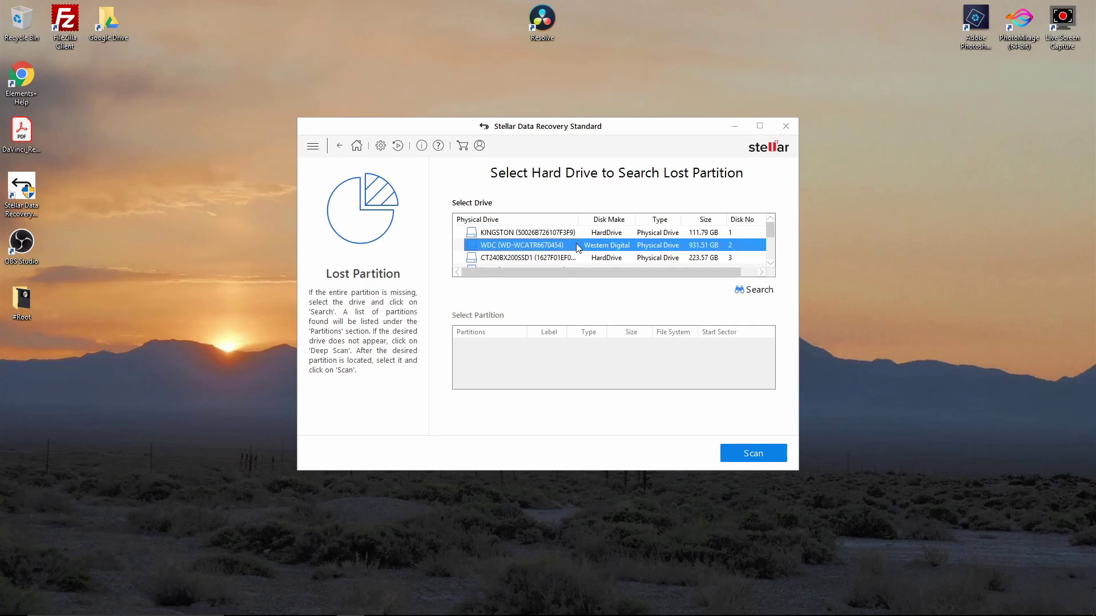
pyautogui.click(754, 291)
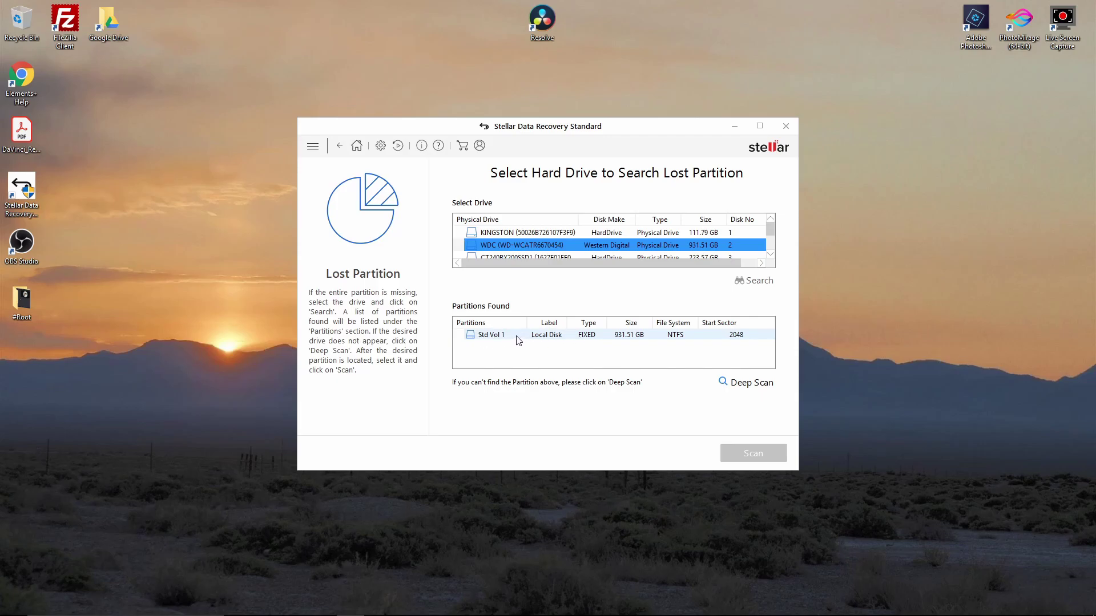
pyautogui.click(517, 340)
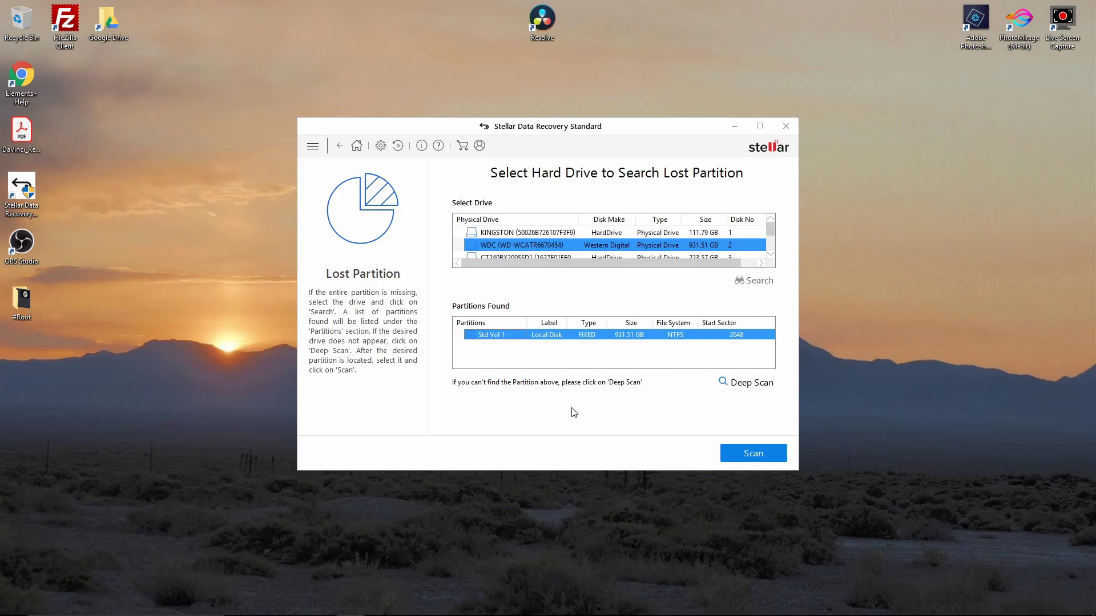
pyautogui.click(786, 126)
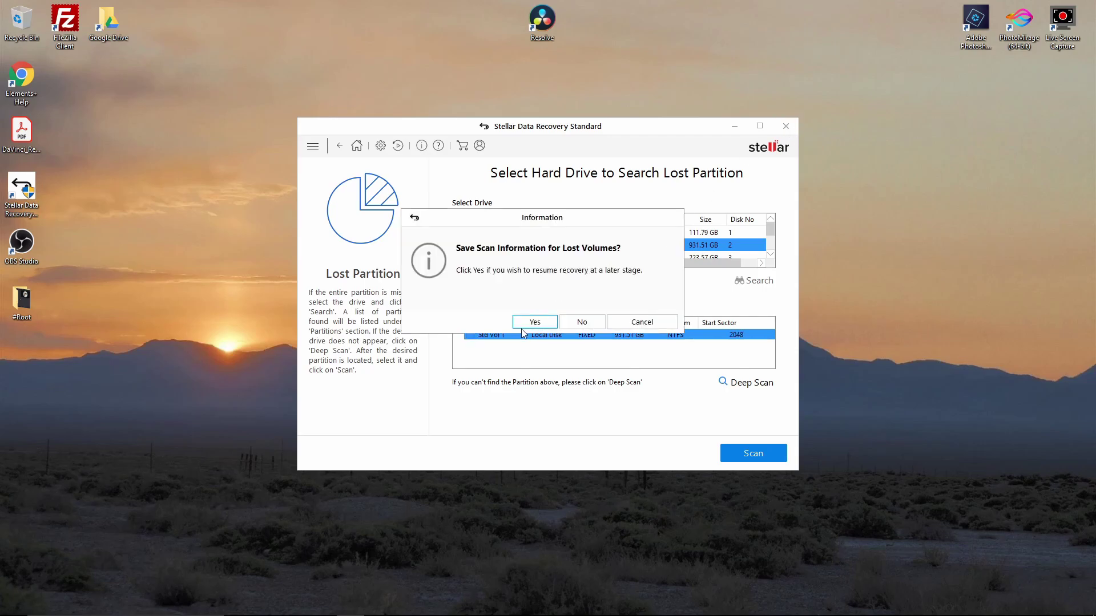
pyautogui.click(588, 323)
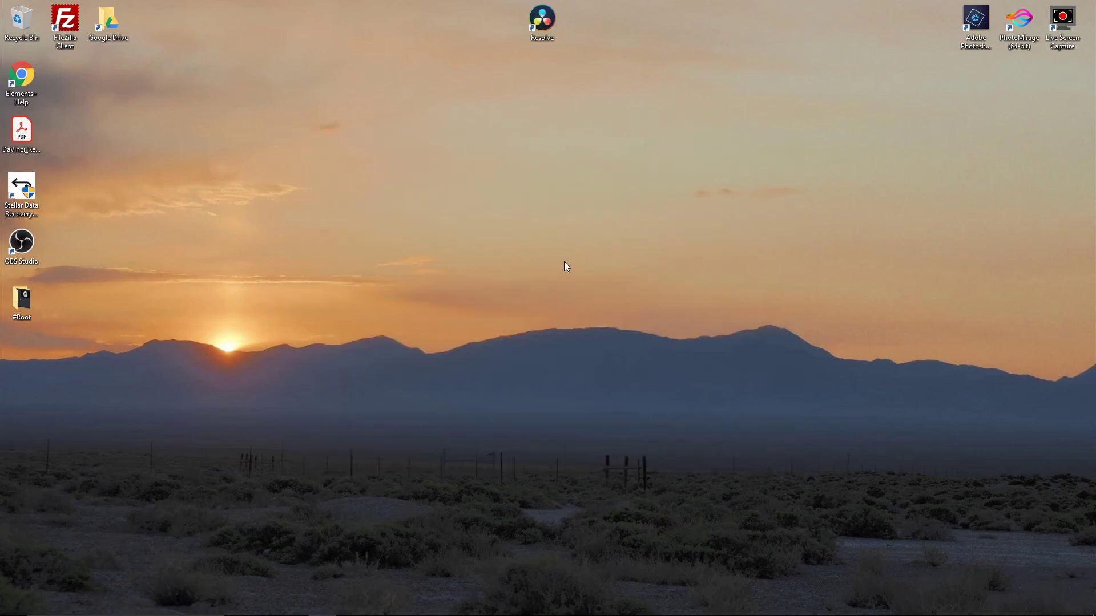